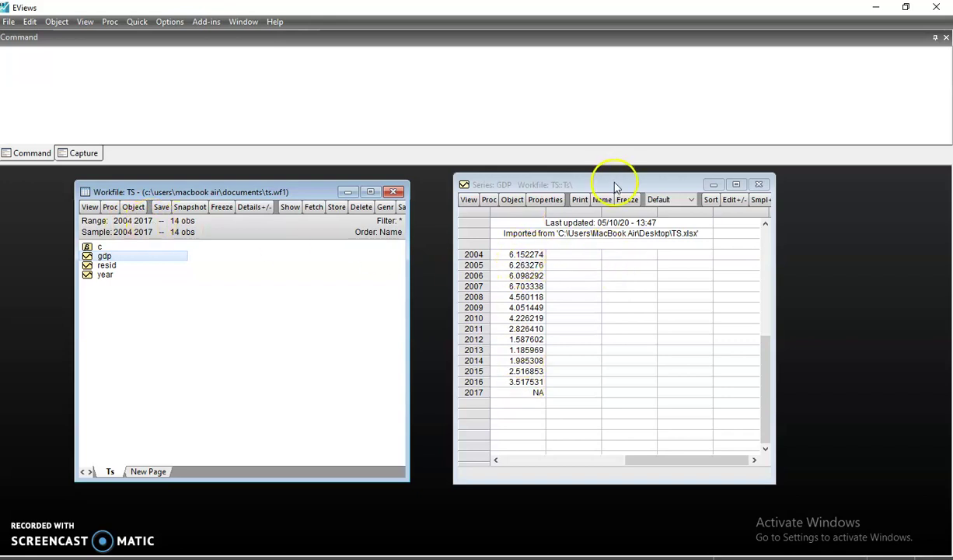
Inspect the 2017 observation in the GDP series and close the series window.
{"action": "left_click_drag", "start_coordinate": [615, 185], "coordinate": [592, 189]}
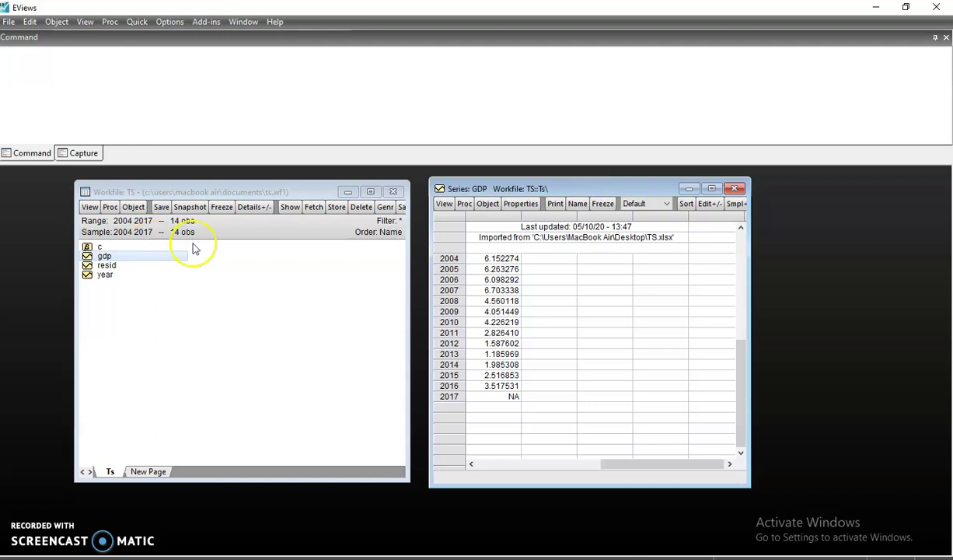
{"action": "left_click", "coordinate": [512, 400]}
{"action": "left_click", "coordinate": [514, 398]}
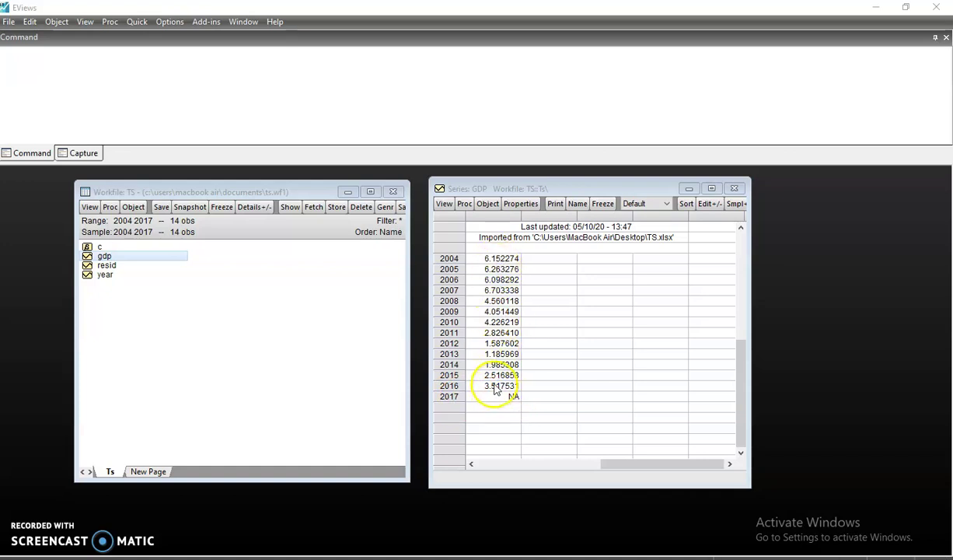
{"action": "left_click", "coordinate": [733, 189]}
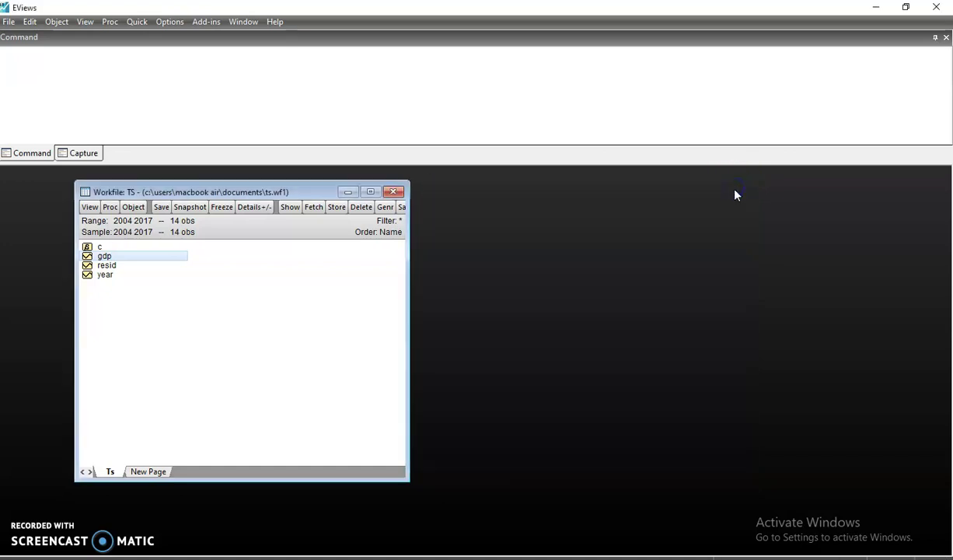
Restrict the workfile sample to the range 2004 2016.
{"action": "double_click", "coordinate": [143, 233]}
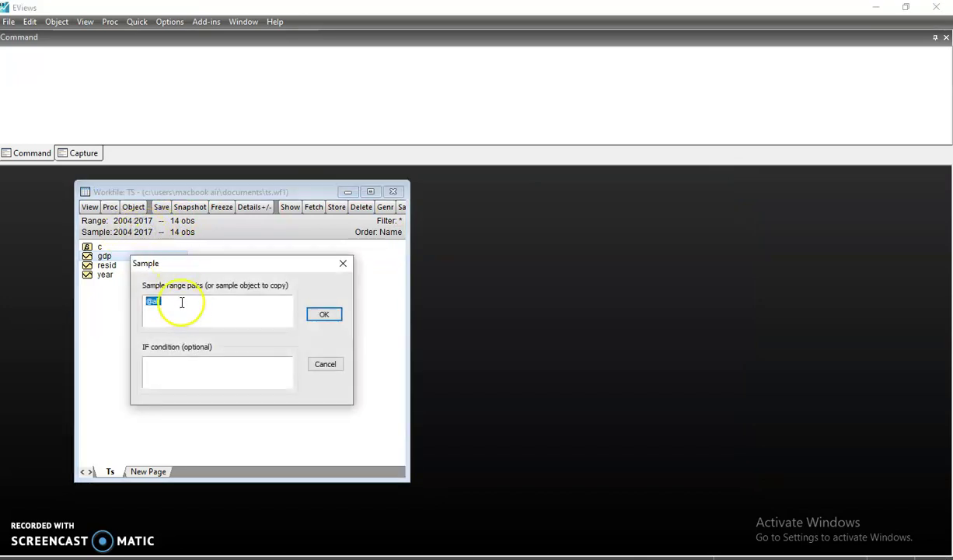
{"action": "left_click_drag", "start_coordinate": [206, 262], "coordinate": [269, 303]}
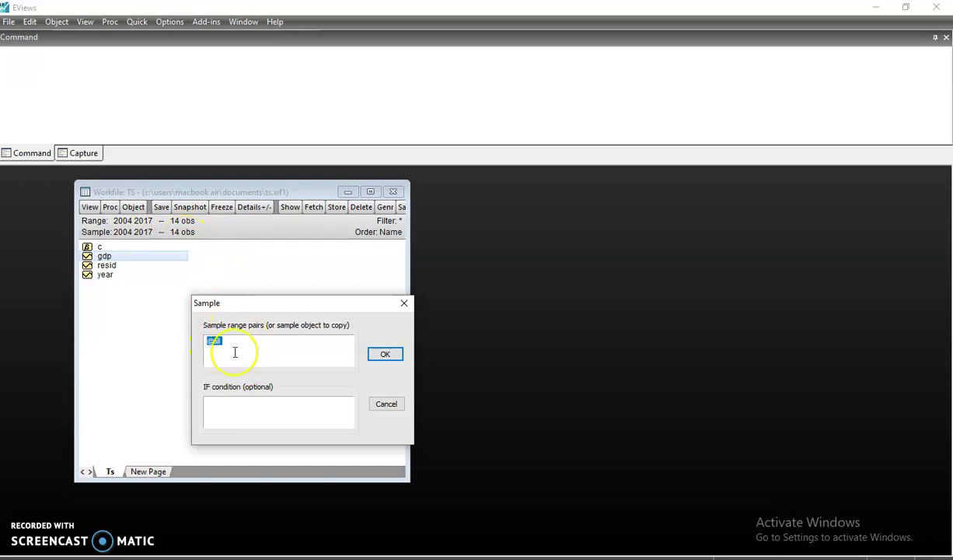
{"action": "type", "text": "2004 2016"}
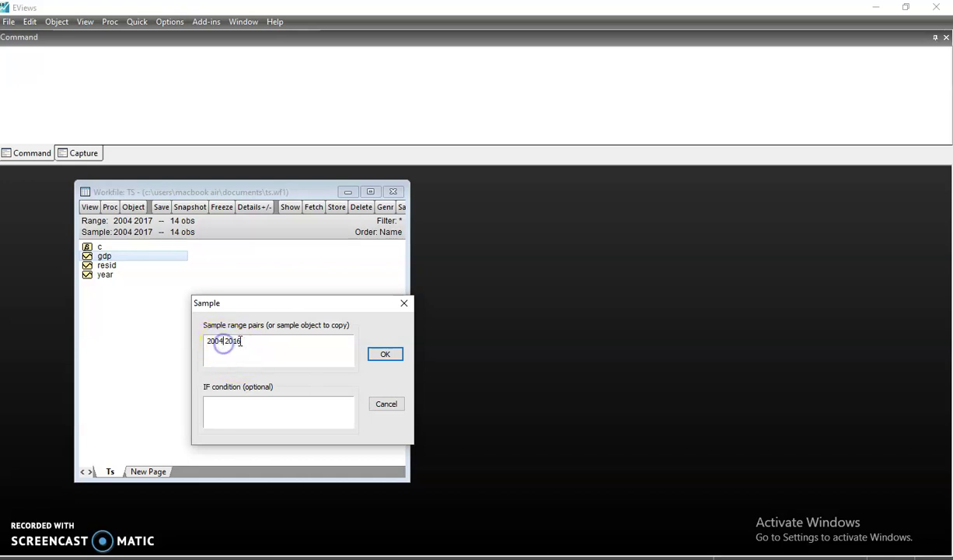
{"action": "left_click", "coordinate": [245, 343]}
{"action": "left_click_drag", "start_coordinate": [241, 342], "coordinate": [206, 342]}
{"action": "left_click", "coordinate": [260, 343]}
{"action": "left_click", "coordinate": [387, 354]}
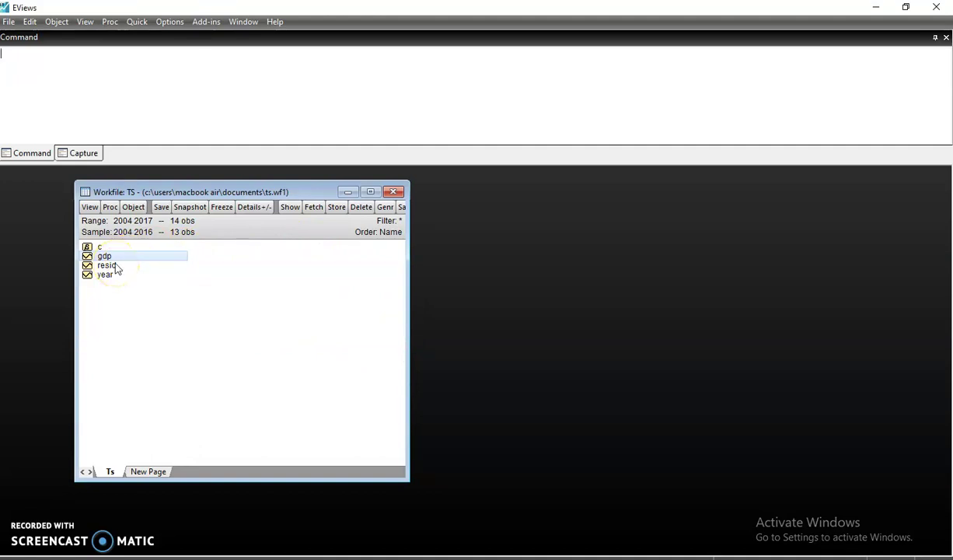
Set up a new least squares equation estimation with the specification GDP C AR(1).
{"action": "left_click", "coordinate": [138, 23]}
{"action": "left_click", "coordinate": [171, 144]}
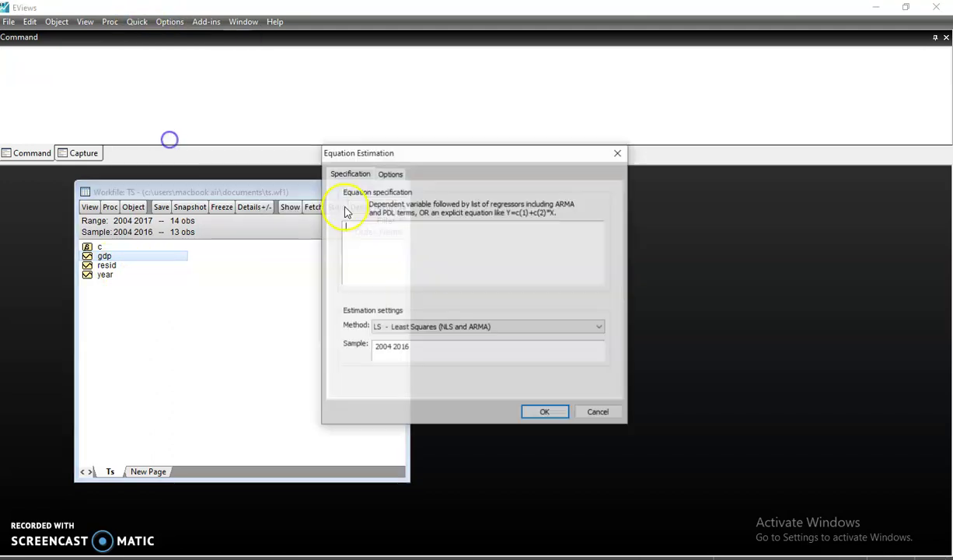
{"action": "left_click_drag", "start_coordinate": [448, 149], "coordinate": [428, 204]}
{"action": "left_click", "coordinate": [344, 282]}
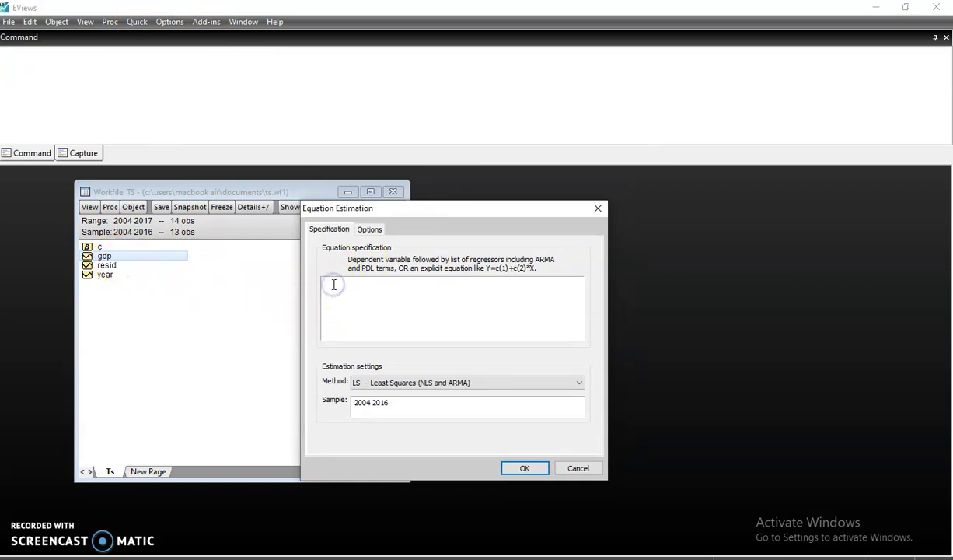
{"action": "left_click", "coordinate": [181, 523]}
{"action": "left_click", "coordinate": [315, 402]}
{"action": "left_click", "coordinate": [362, 287]}
{"action": "type", "text": "GDP C AR"}
{"action": "type", "text": "(1)"}
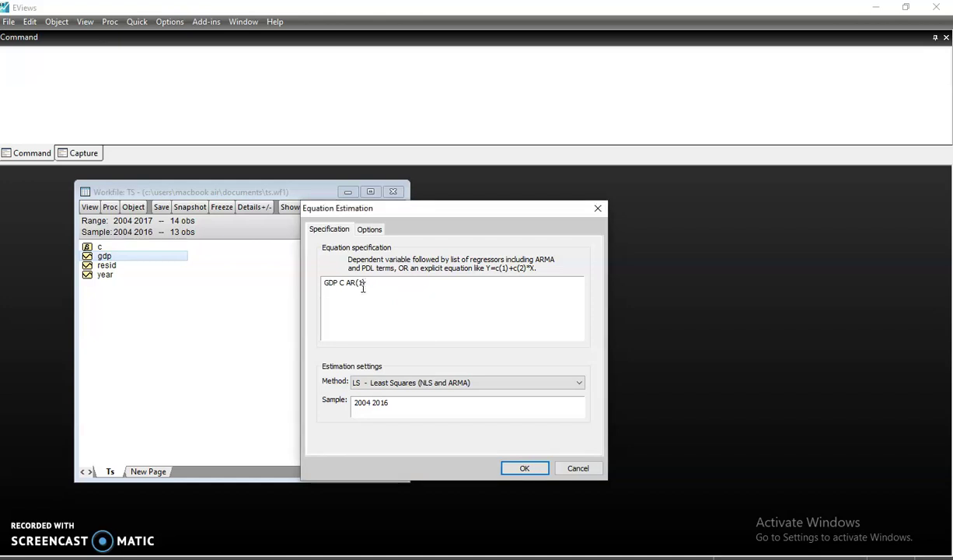
Check the terms of the equation specification and run the estimation over the 2004 2016 sample.
{"action": "left_click", "coordinate": [346, 285]}
{"action": "left_click", "coordinate": [370, 283]}
{"action": "left_click", "coordinate": [339, 283]}
{"action": "left_click", "coordinate": [343, 284]}
{"action": "left_click", "coordinate": [376, 313]}
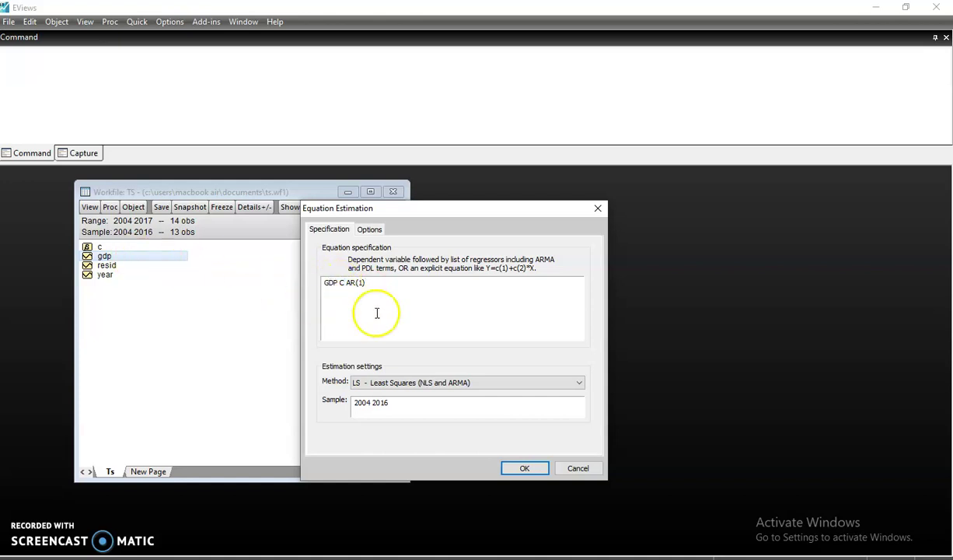
{"action": "left_click", "coordinate": [525, 469]}
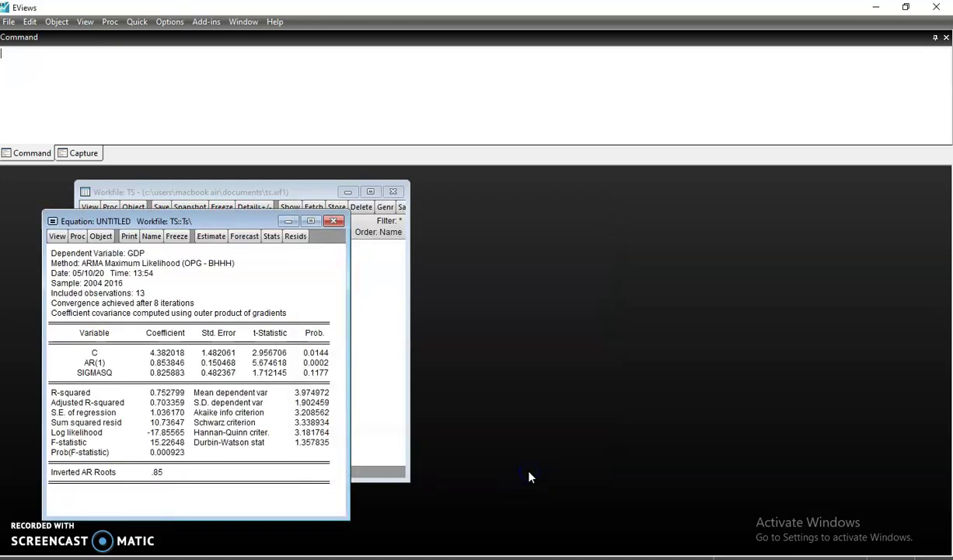
Place the equation output beside the workfile and examine the AR(1) row's coefficient and probability.
{"action": "left_click_drag", "start_coordinate": [231, 221], "coordinate": [620, 195]}
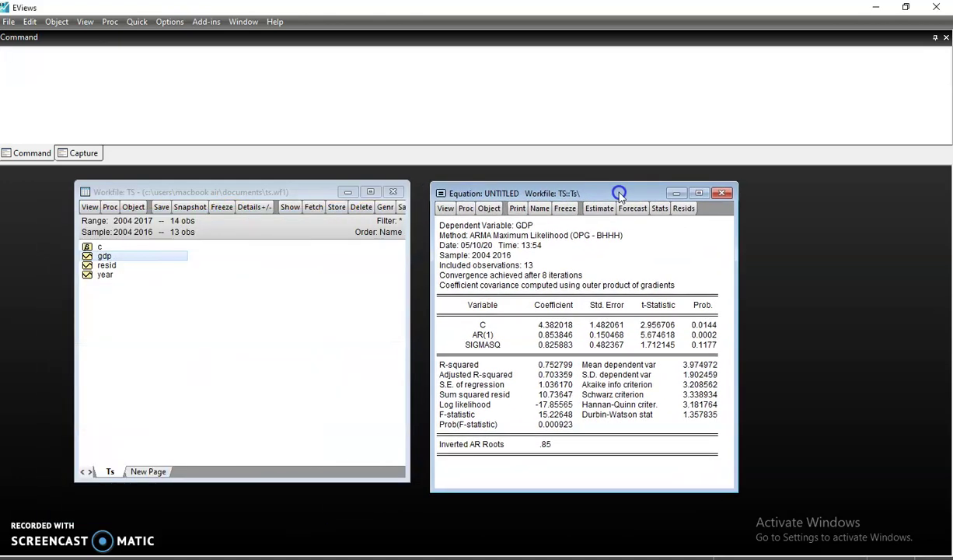
{"action": "left_click", "coordinate": [475, 334]}
{"action": "left_click_drag", "start_coordinate": [476, 335], "coordinate": [708, 334]}
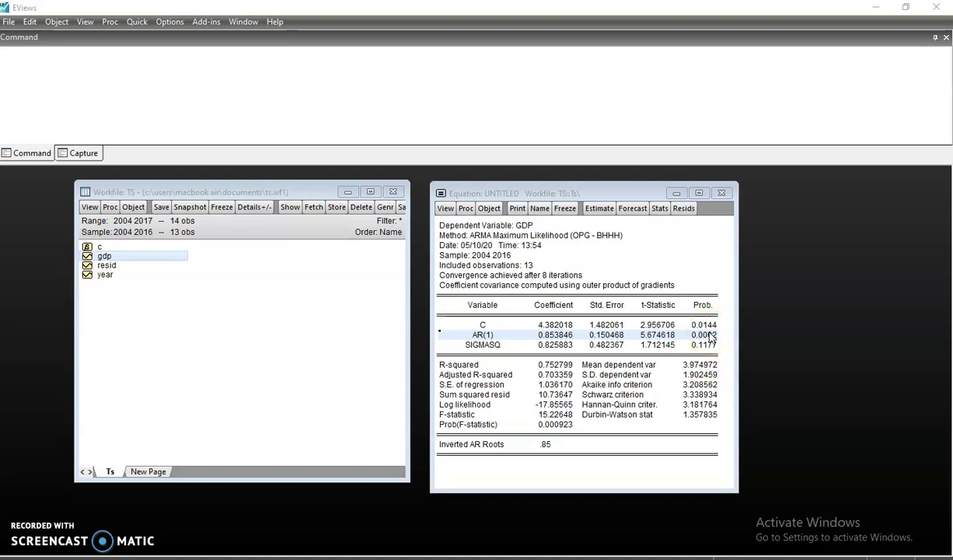
{"action": "left_click", "coordinate": [723, 342]}
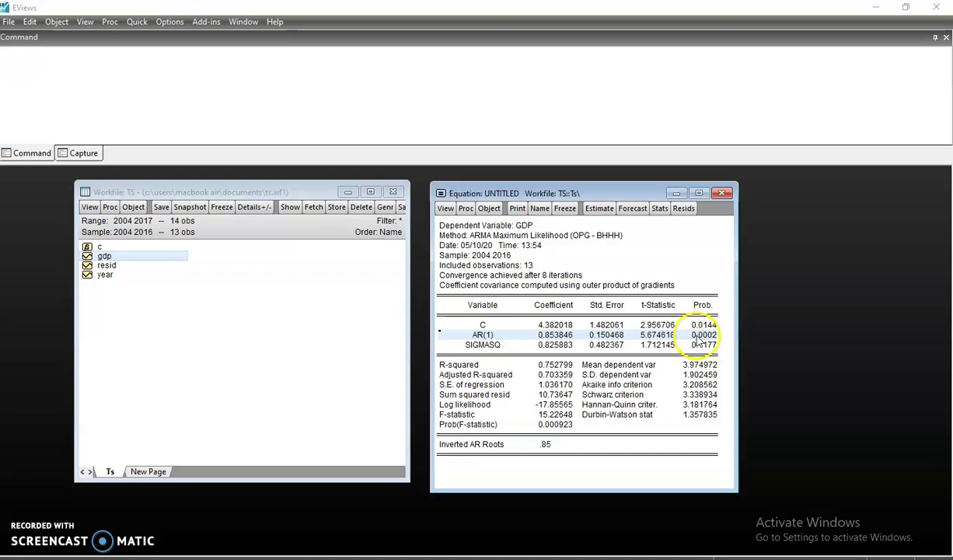
{"action": "left_click", "coordinate": [699, 337]}
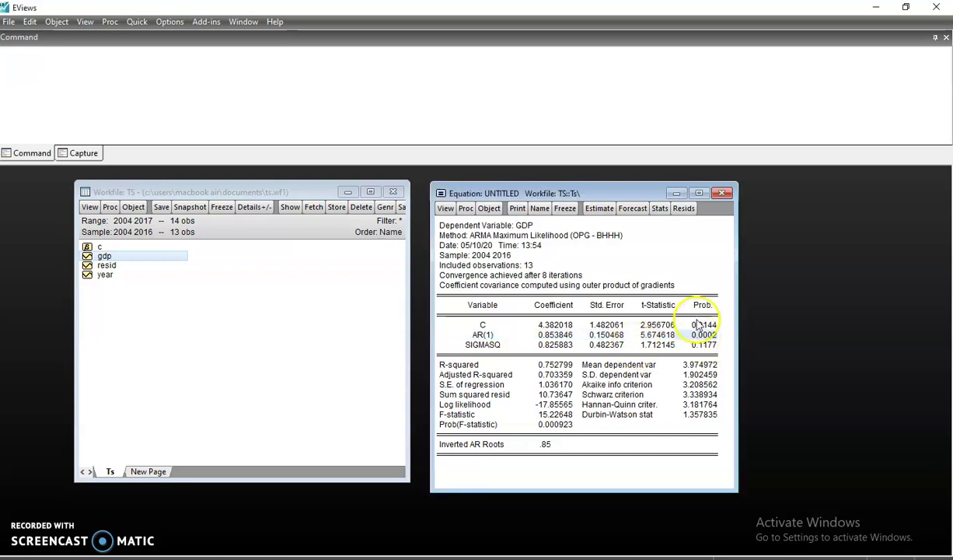
Forecast GDP from the equation as gdpf using the dynamic method, with the forecast sample extended to 2004 2017.
{"action": "left_click", "coordinate": [633, 210]}
{"action": "left_click_drag", "start_coordinate": [626, 227], "coordinate": [623, 254]}
{"action": "left_click", "coordinate": [553, 314]}
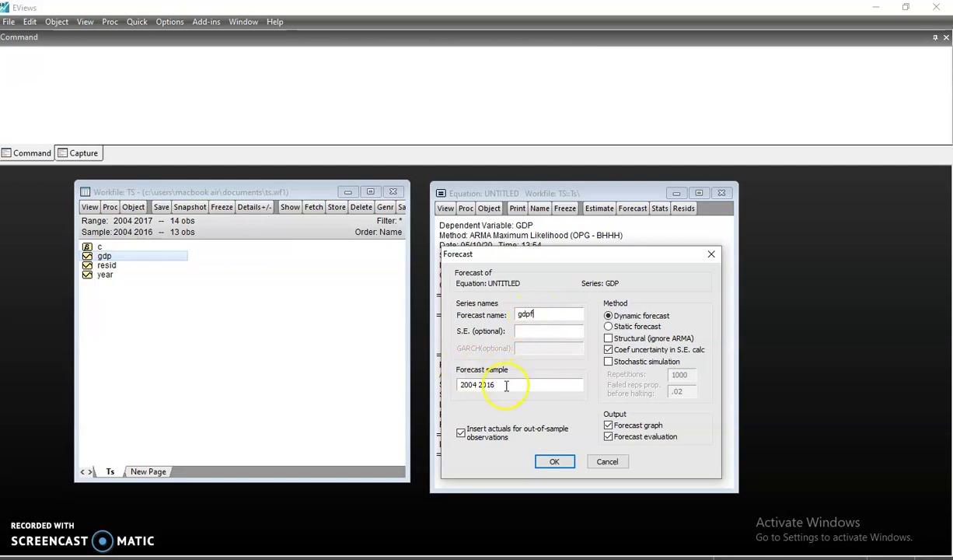
{"action": "key", "text": "BackSpace"}
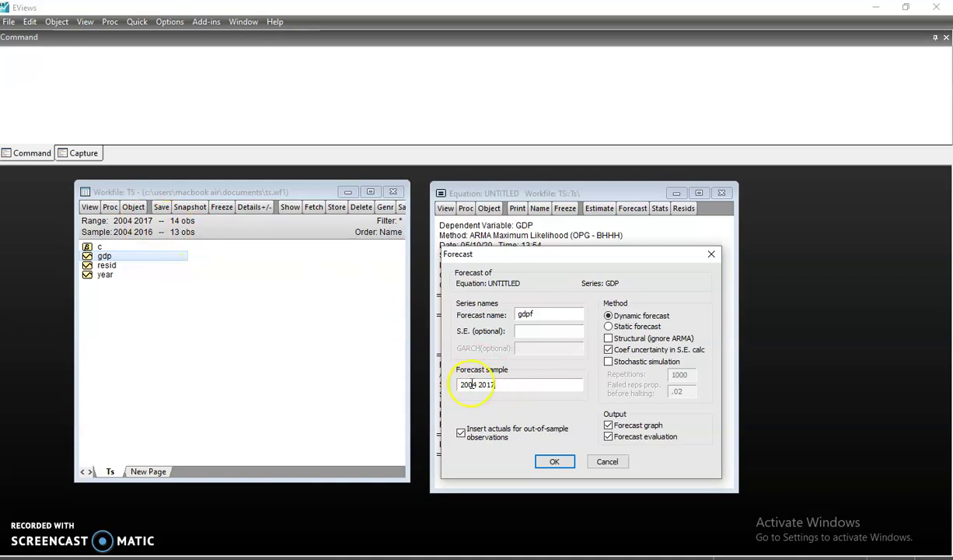
{"action": "left_click", "coordinate": [514, 383]}
{"action": "left_click", "coordinate": [555, 461]}
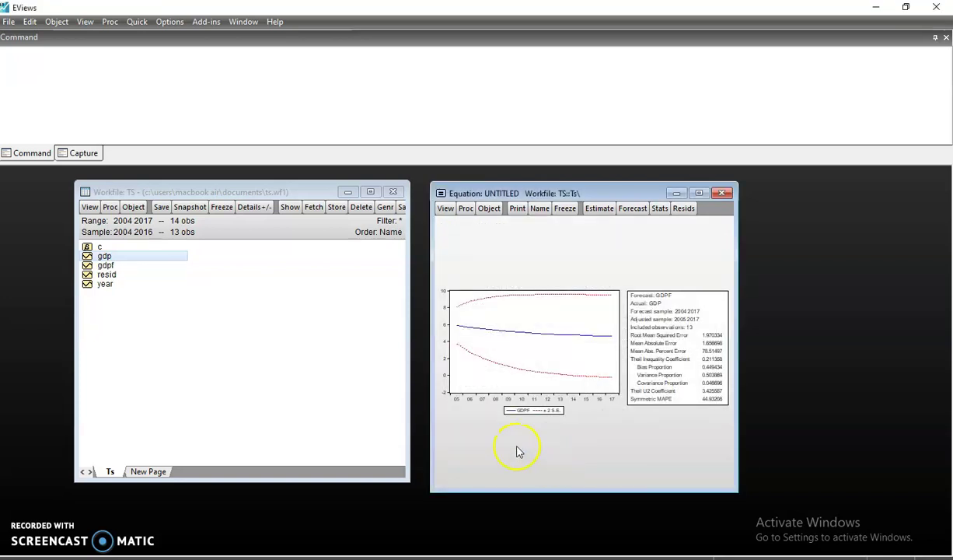
Close the forecast output and delete the untitled equation.
{"action": "left_click", "coordinate": [107, 267]}
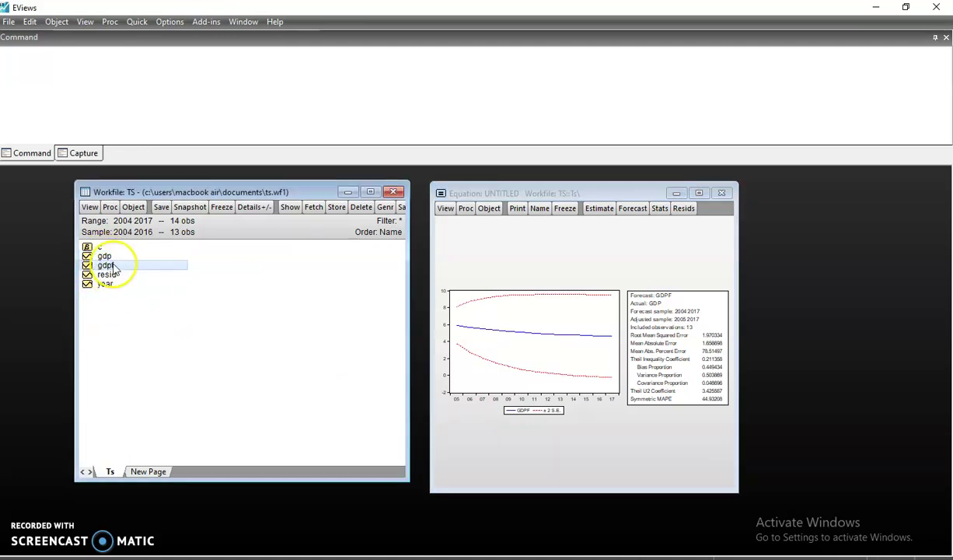
{"action": "left_click", "coordinate": [721, 193]}
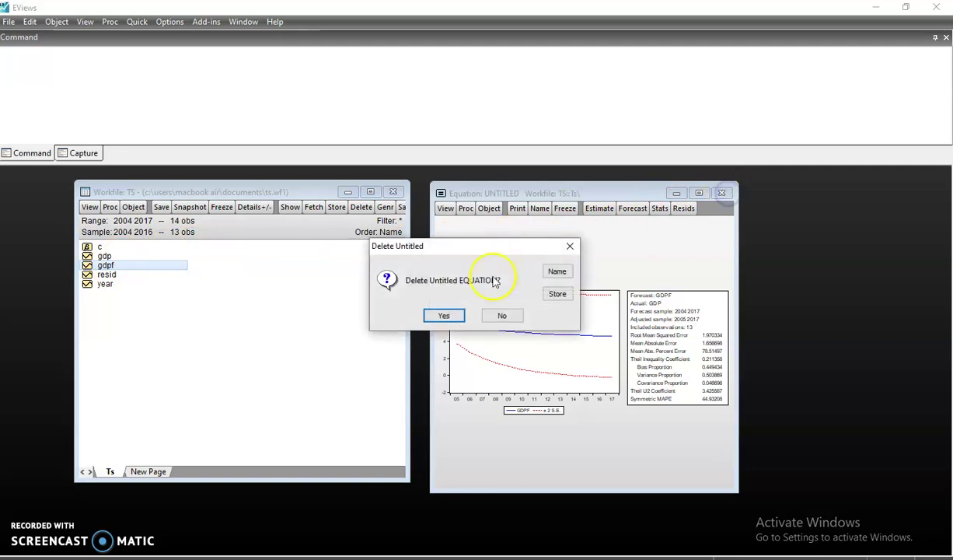
{"action": "left_click", "coordinate": [427, 317]}
Open the gdpf series beside the workfile and check its forecast value for 2017.
{"action": "left_click", "coordinate": [121, 255]}
{"action": "left_click", "coordinate": [110, 267]}
{"action": "left_click", "coordinate": [115, 263]}
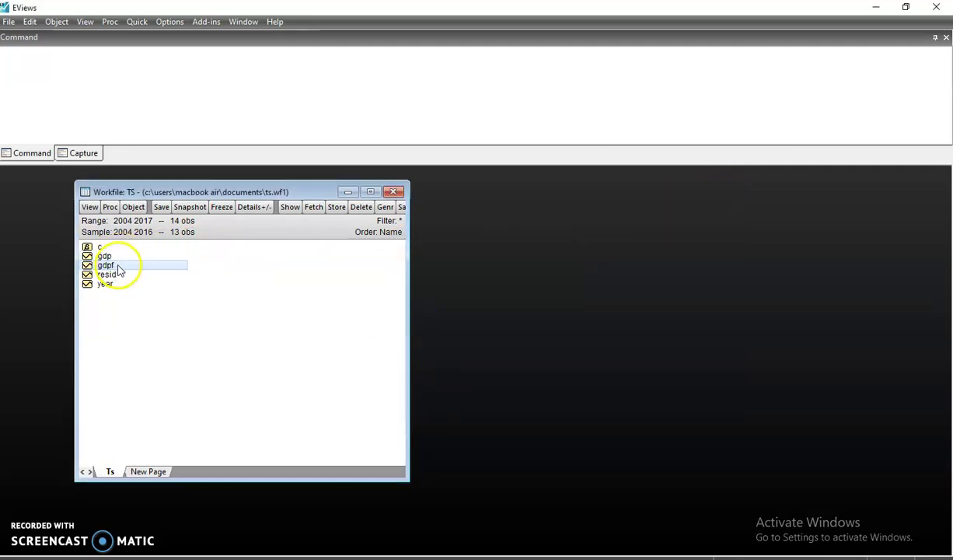
{"action": "double_click", "coordinate": [109, 267]}
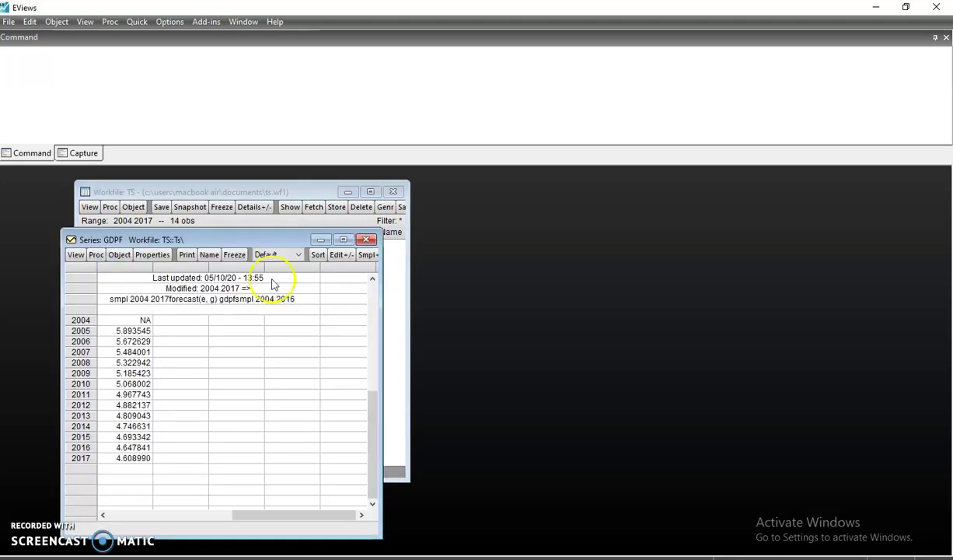
{"action": "left_click_drag", "start_coordinate": [247, 237], "coordinate": [662, 204]}
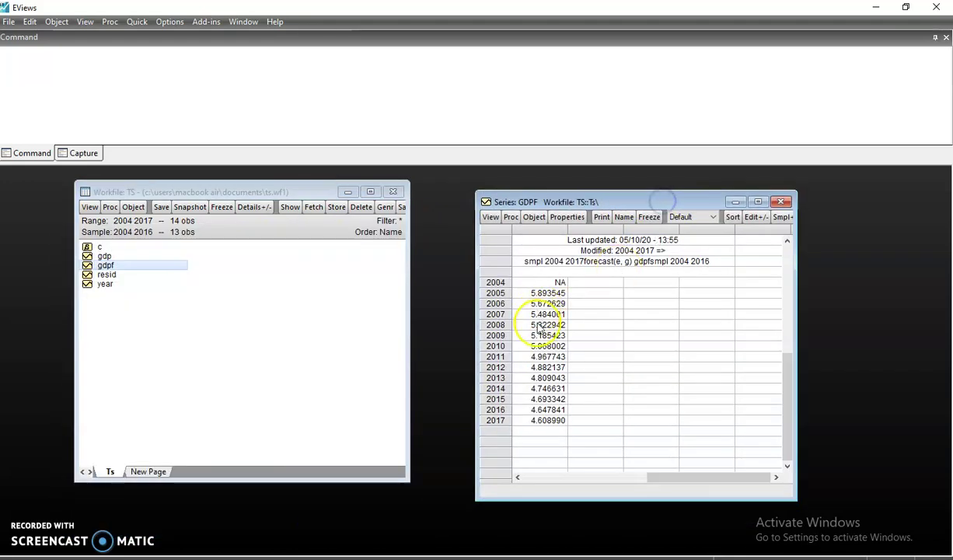
{"action": "left_click", "coordinate": [548, 420]}
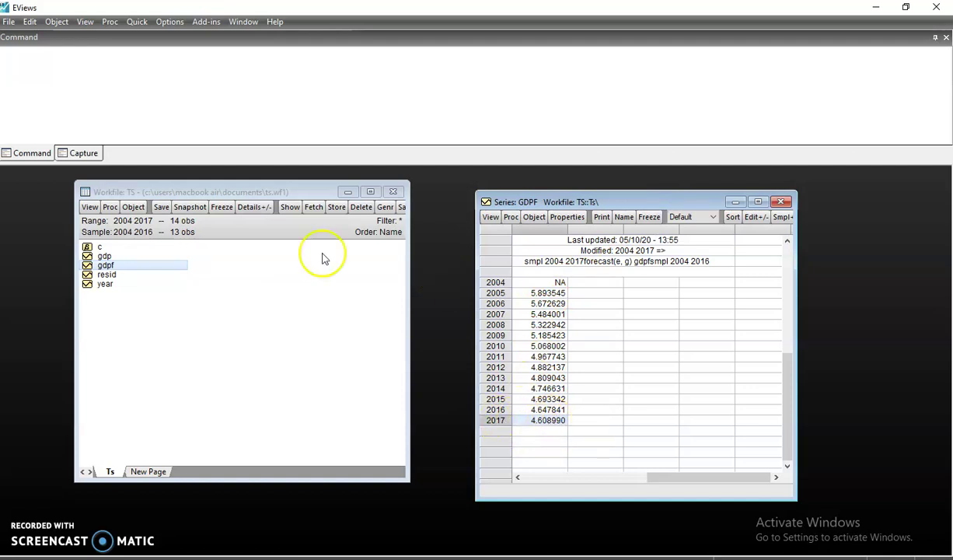
Open the gdp series next to gdpf, compare their 2017 observations, and close both series windows.
{"action": "double_click", "coordinate": [104, 256]}
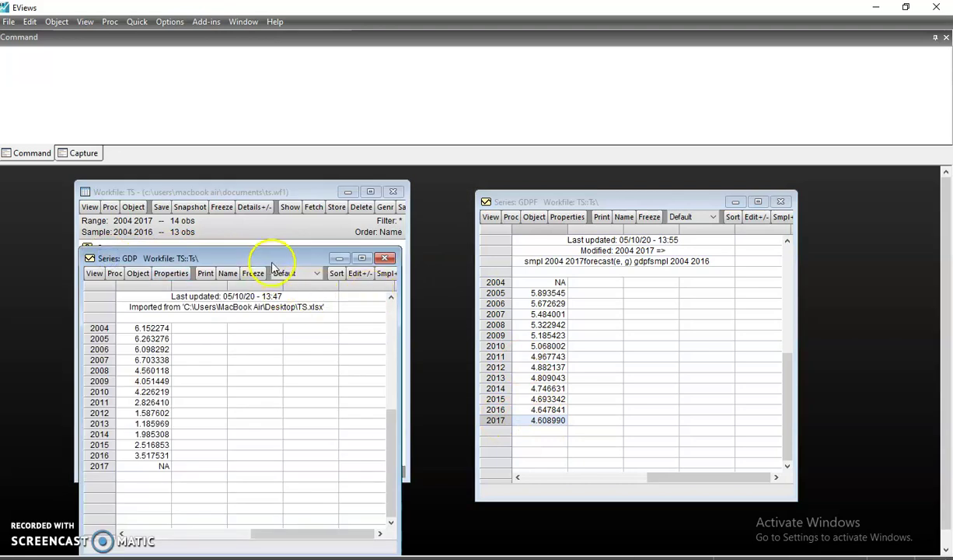
{"action": "left_click_drag", "start_coordinate": [280, 259], "coordinate": [349, 204]}
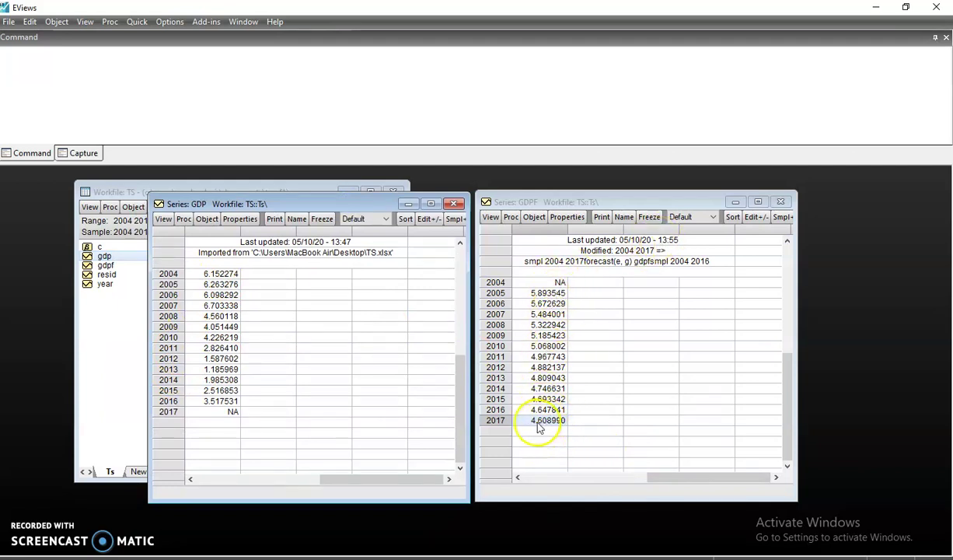
{"action": "left_click", "coordinate": [213, 412]}
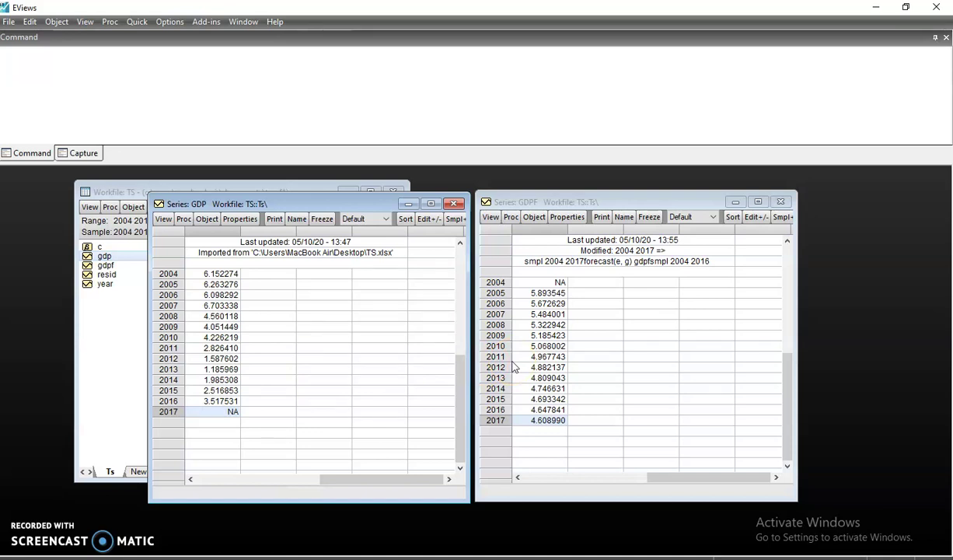
{"action": "left_click", "coordinate": [781, 202]}
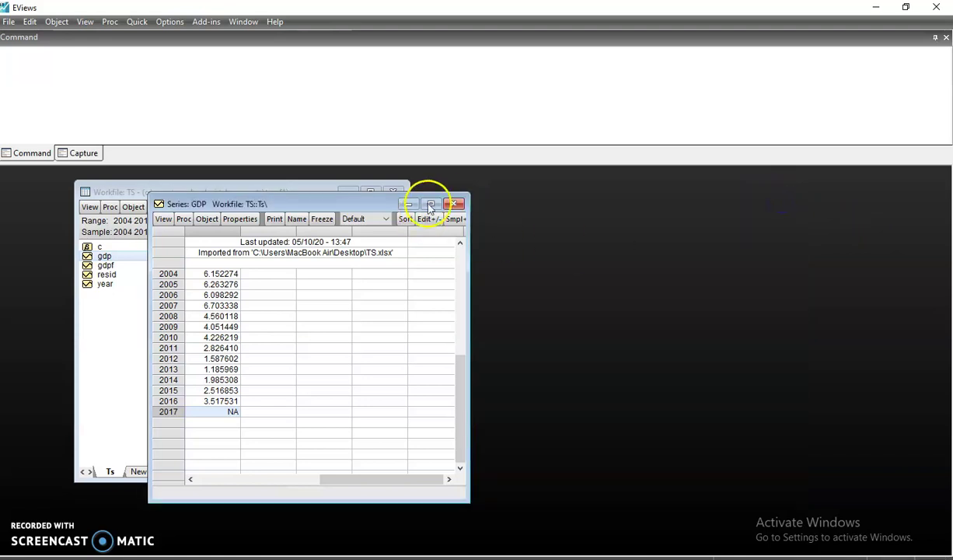
{"action": "left_click", "coordinate": [454, 203]}
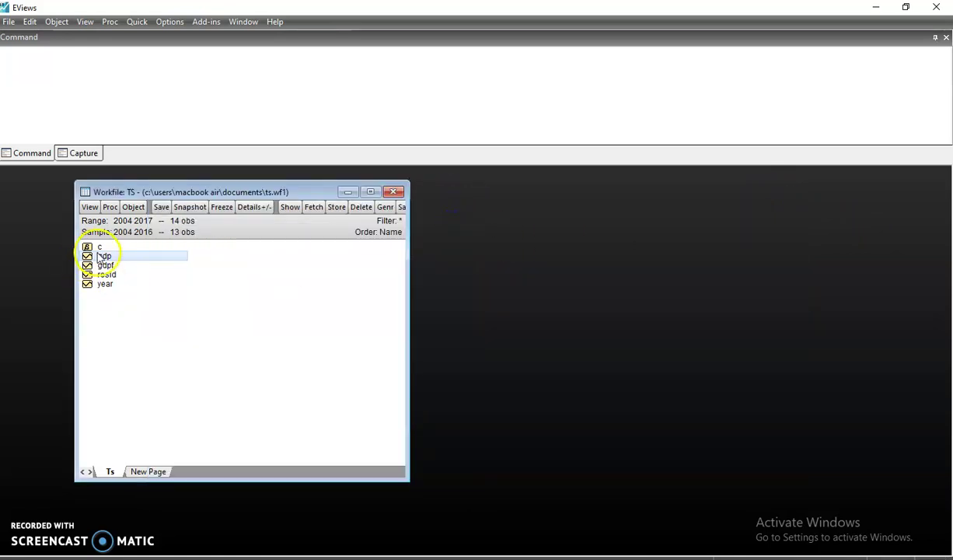
Reopen the gdp series beside the workfile, review its 2017 observation, and close it.
{"action": "double_click", "coordinate": [101, 257]}
{"action": "left_click_drag", "start_coordinate": [353, 277], "coordinate": [683, 195]}
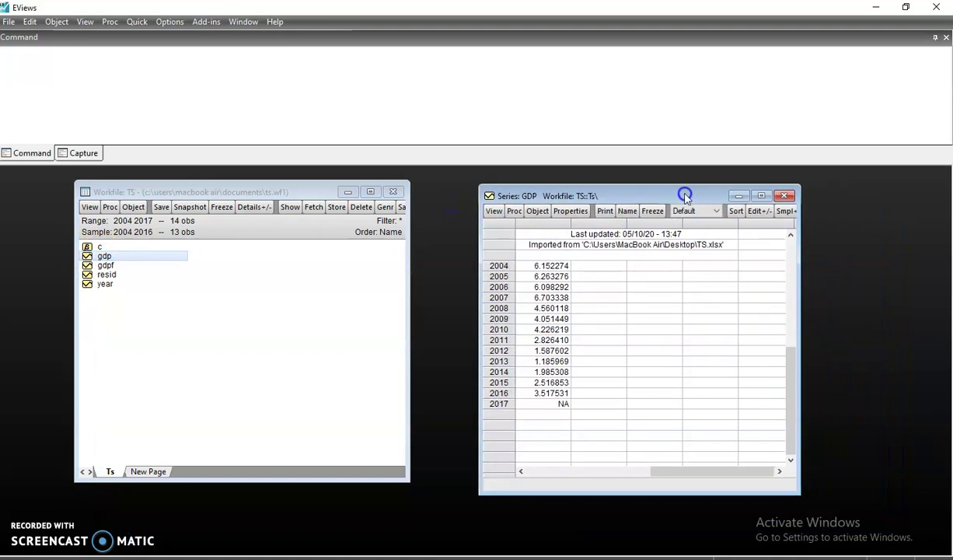
{"action": "left_click", "coordinate": [562, 405]}
{"action": "left_click", "coordinate": [786, 196]}
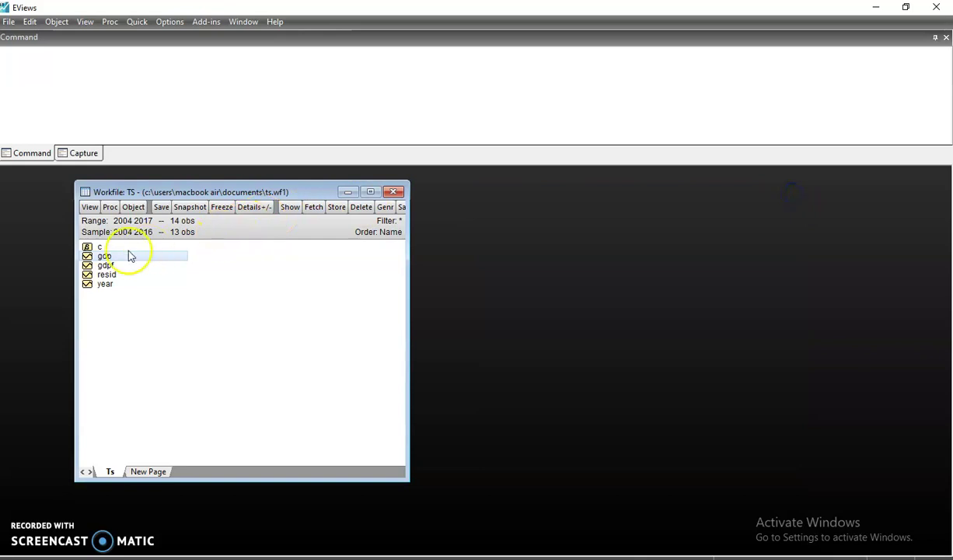
Reopen the gdpf series beside the workfile and examine its 2004 observation.
{"action": "double_click", "coordinate": [109, 265]}
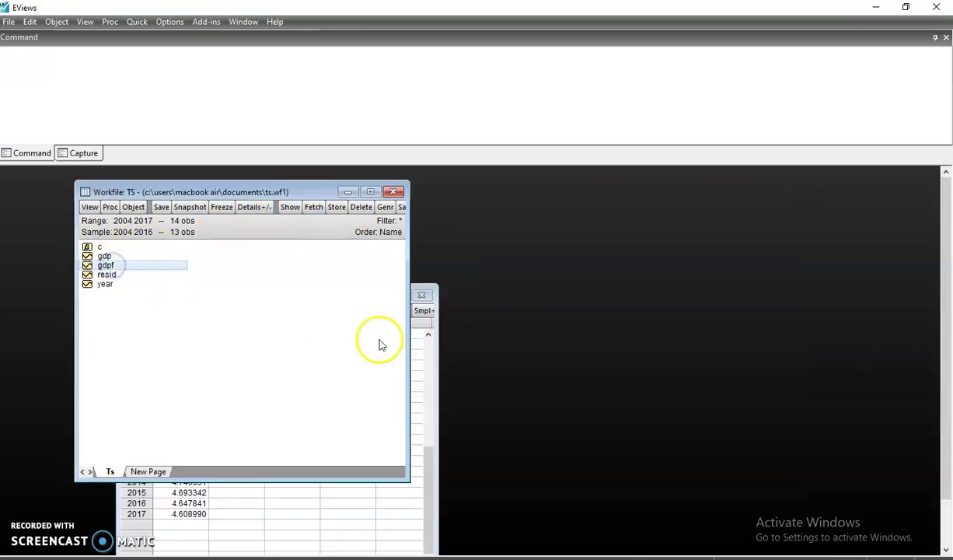
{"action": "left_click", "coordinate": [425, 394]}
{"action": "left_click_drag", "start_coordinate": [315, 294], "coordinate": [679, 186]}
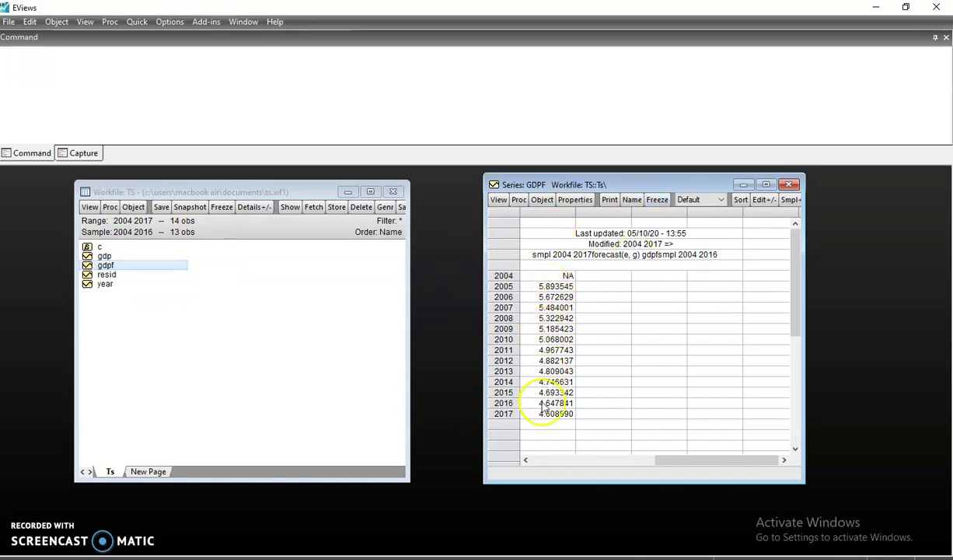
{"action": "left_click", "coordinate": [552, 276]}
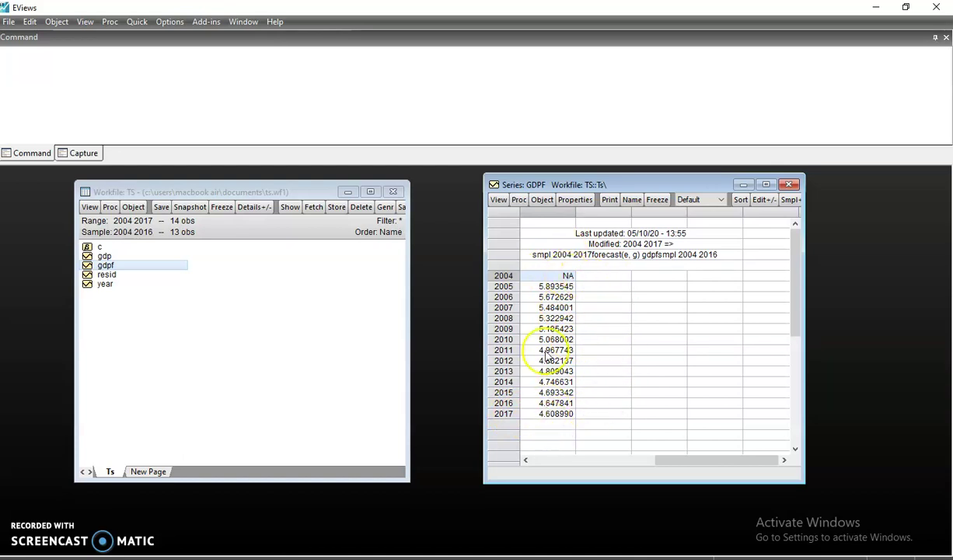
Copy the entire gdpf table, header rows included, as text using highest precision.
{"action": "left_click", "coordinate": [505, 220]}
{"action": "right_click", "coordinate": [511, 220]}
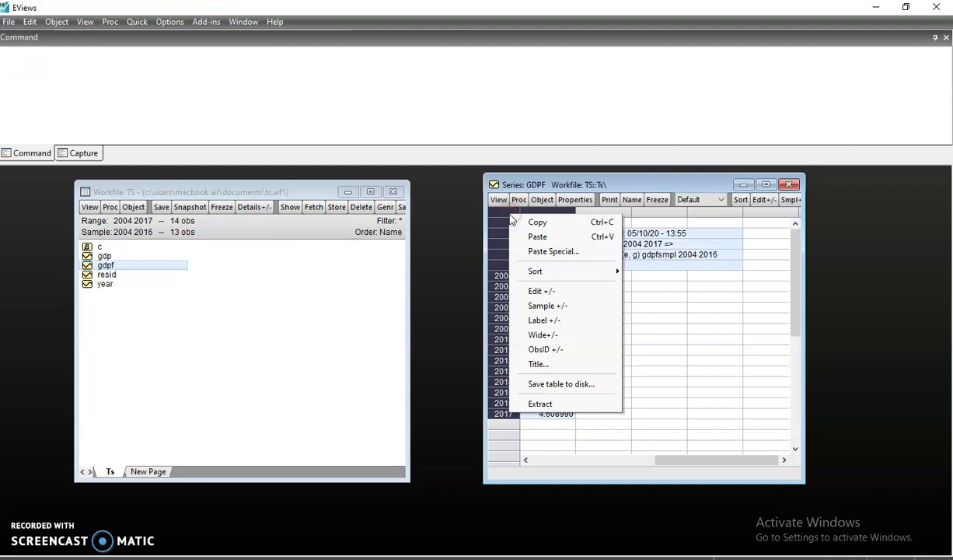
{"action": "left_click", "coordinate": [524, 222]}
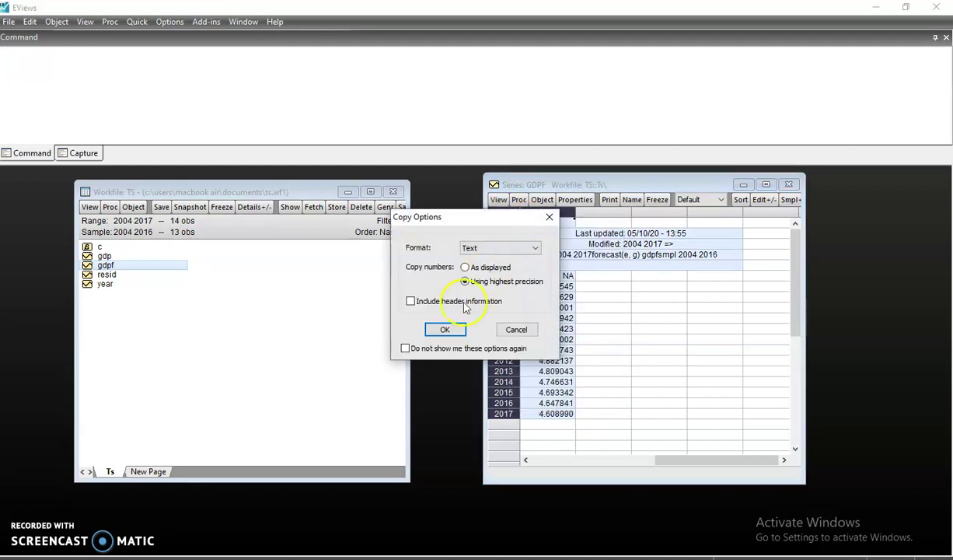
{"action": "left_click", "coordinate": [445, 330]}
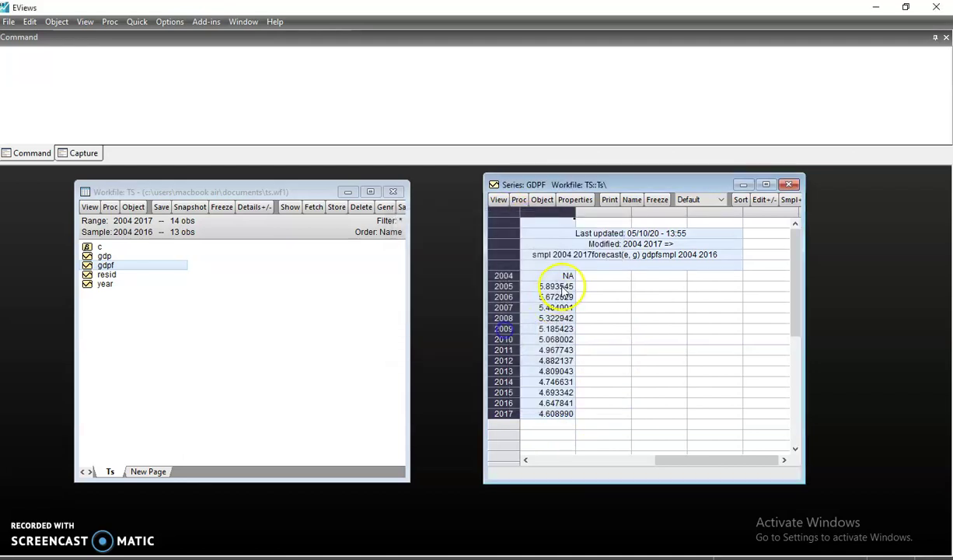
Copy only the 2004–2017 observations of the gdpf series as text using highest precision.
{"action": "left_click", "coordinate": [520, 276]}
{"action": "right_click", "coordinate": [547, 394]}
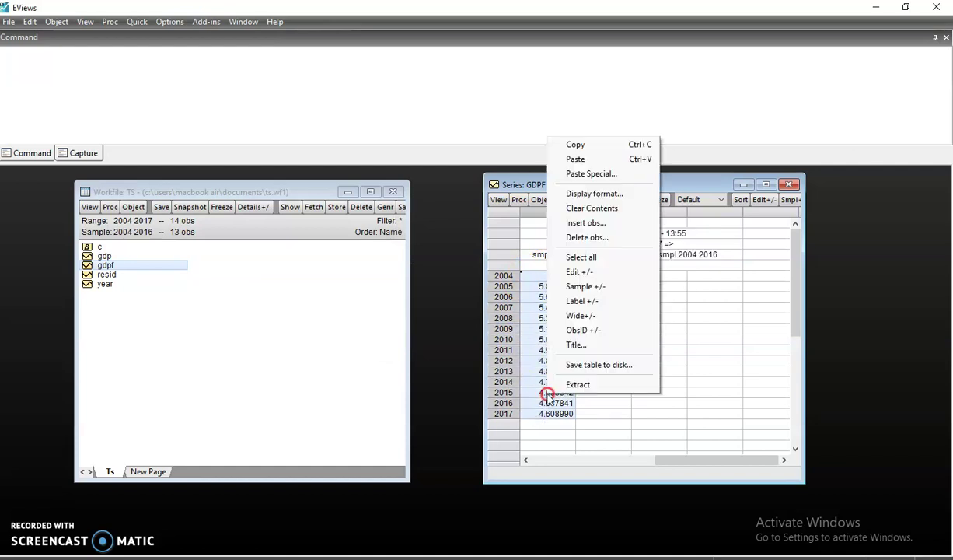
{"action": "left_click", "coordinate": [600, 161]}
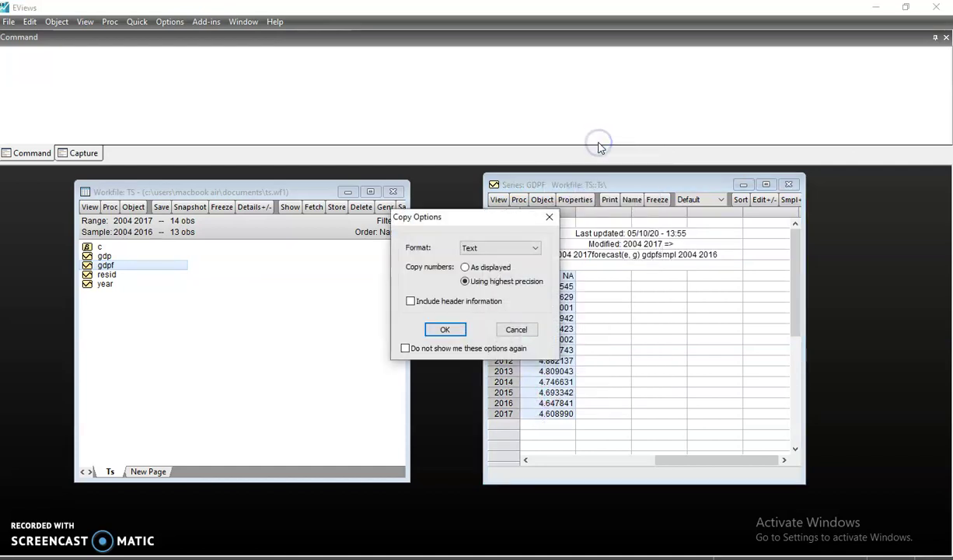
{"action": "left_click", "coordinate": [518, 250]}
{"action": "left_click", "coordinate": [517, 248]}
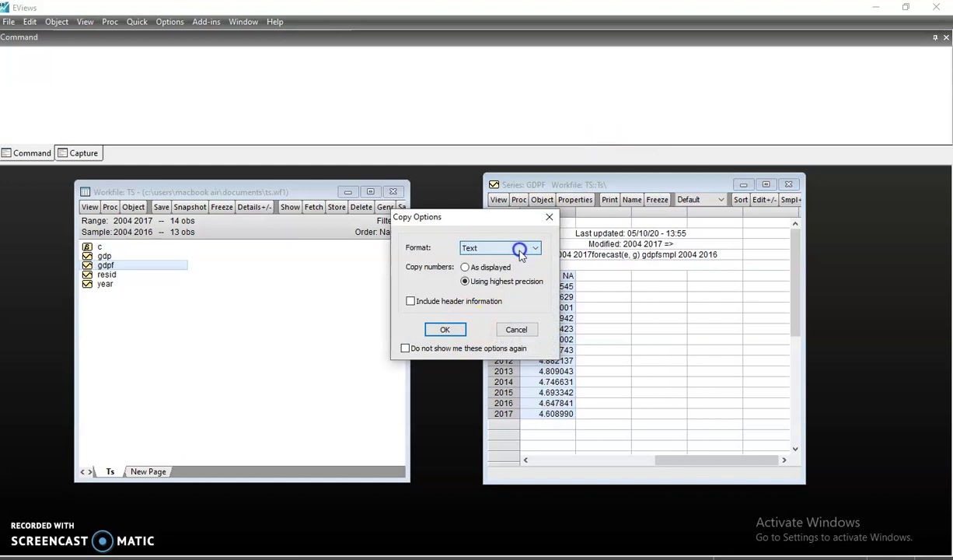
{"action": "left_click", "coordinate": [446, 331]}
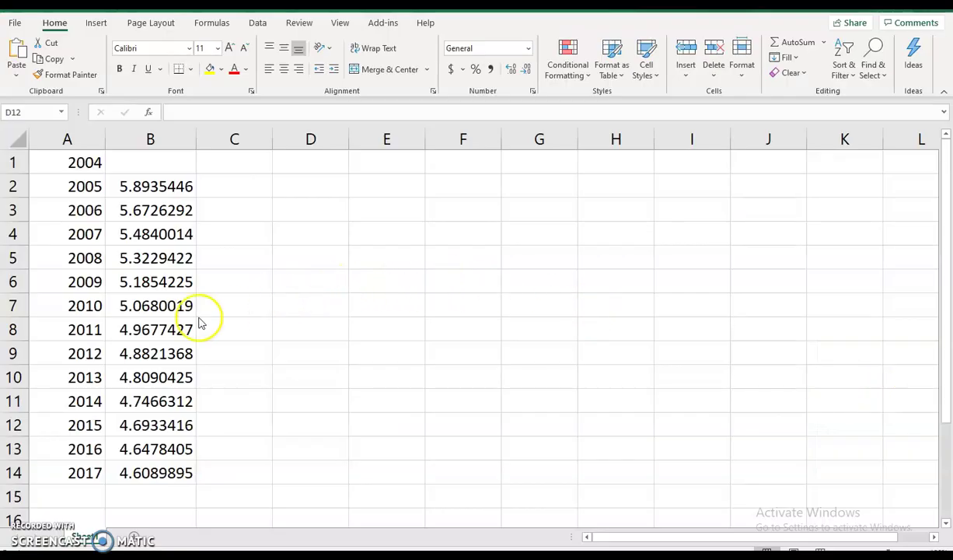
In the Excel sheet, sort the year and forecast data in A1:B14 by Column A cell values, largest to smallest.
{"action": "left_click", "coordinate": [156, 161]}
{"action": "left_click", "coordinate": [159, 166]}
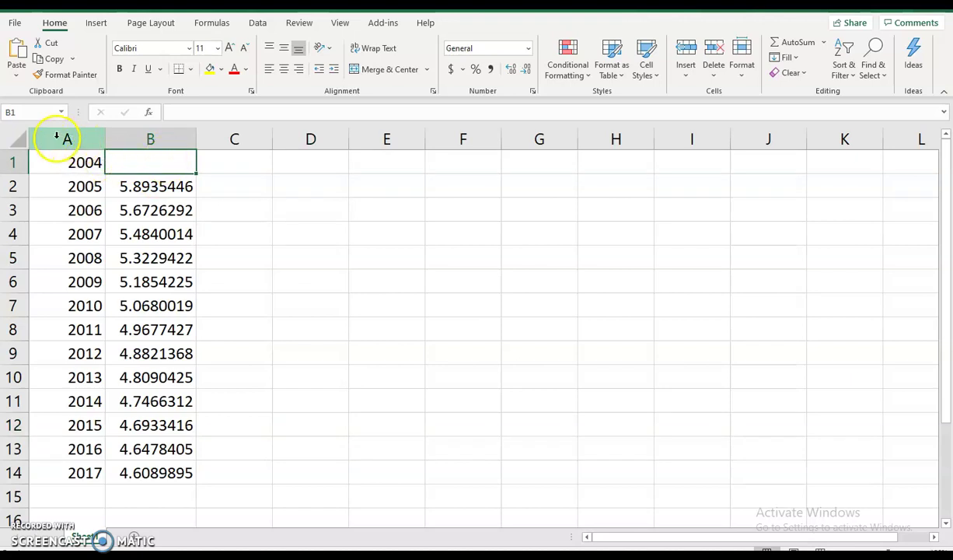
{"action": "left_click_drag", "start_coordinate": [70, 158], "coordinate": [124, 471]}
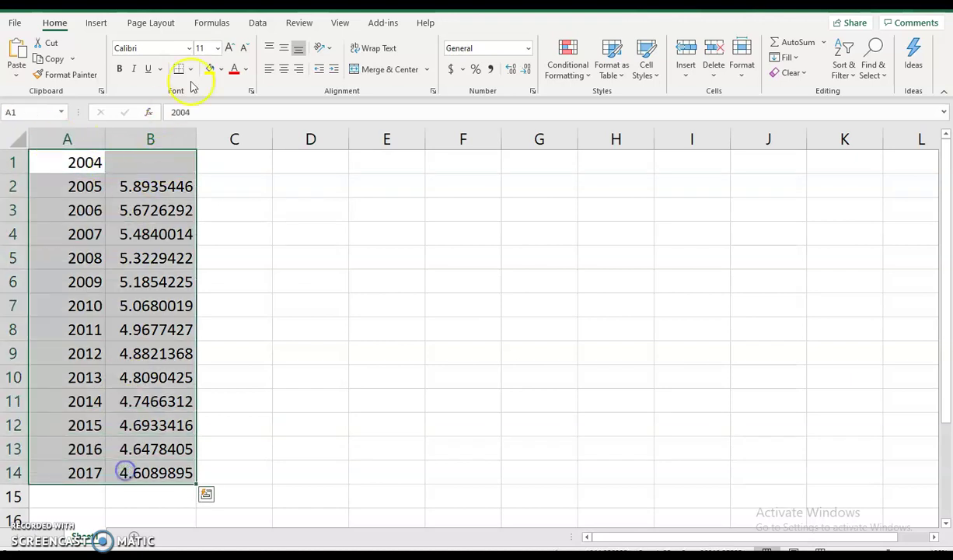
{"action": "left_click", "coordinate": [257, 22]}
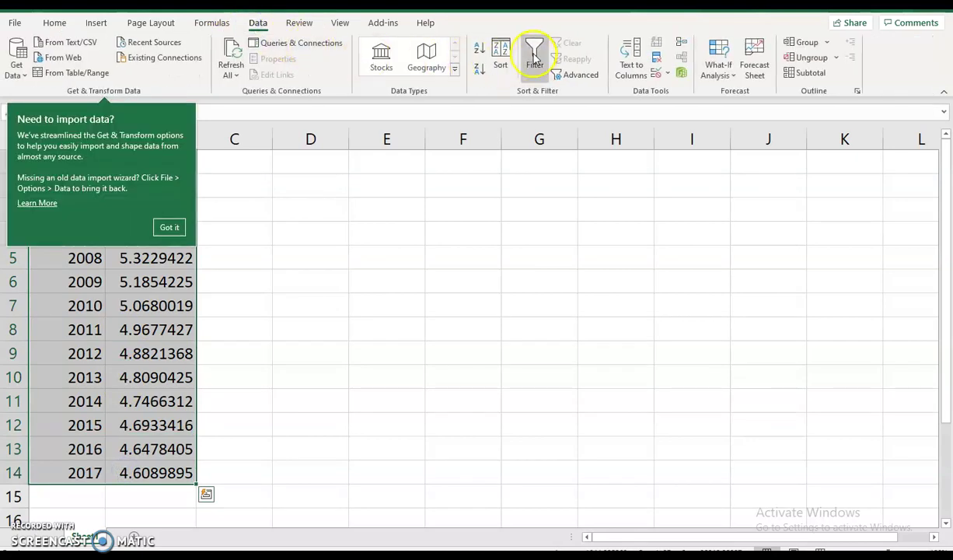
{"action": "left_click", "coordinate": [500, 54]}
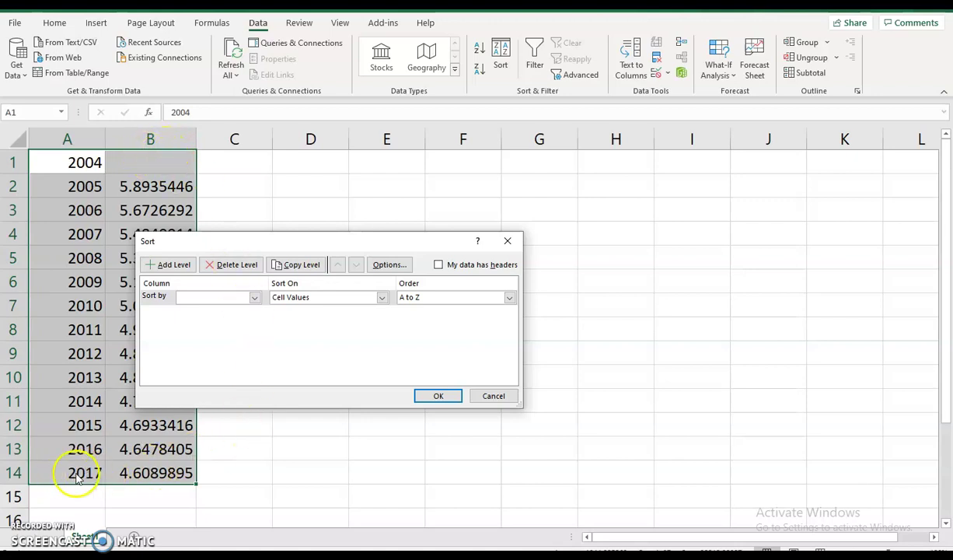
{"action": "left_click", "coordinate": [254, 298]}
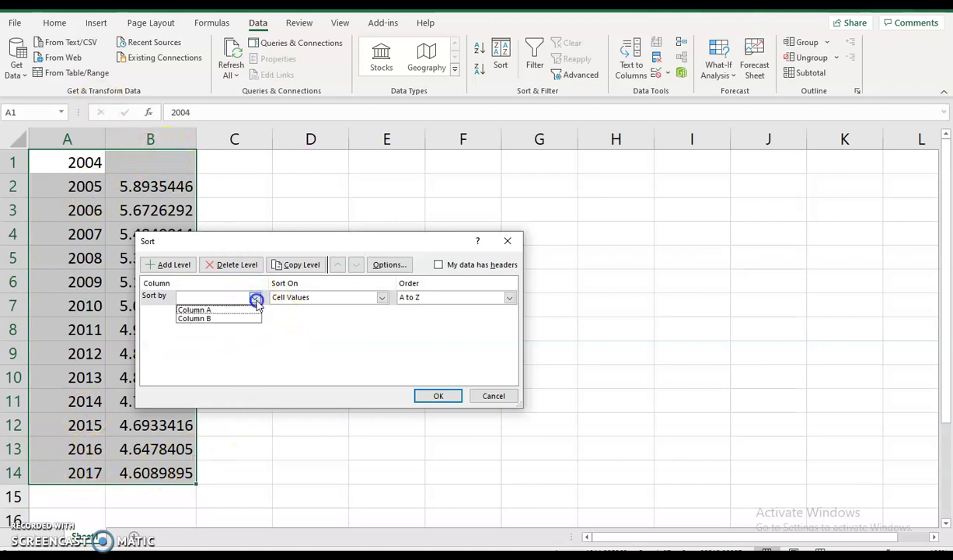
{"action": "left_click", "coordinate": [217, 309]}
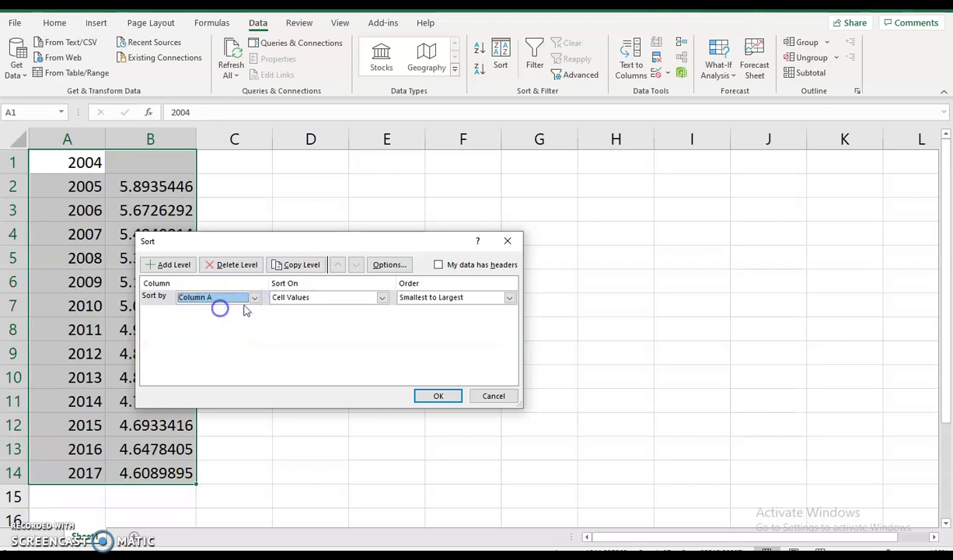
{"action": "left_click", "coordinate": [427, 297]}
{"action": "left_click", "coordinate": [430, 319]}
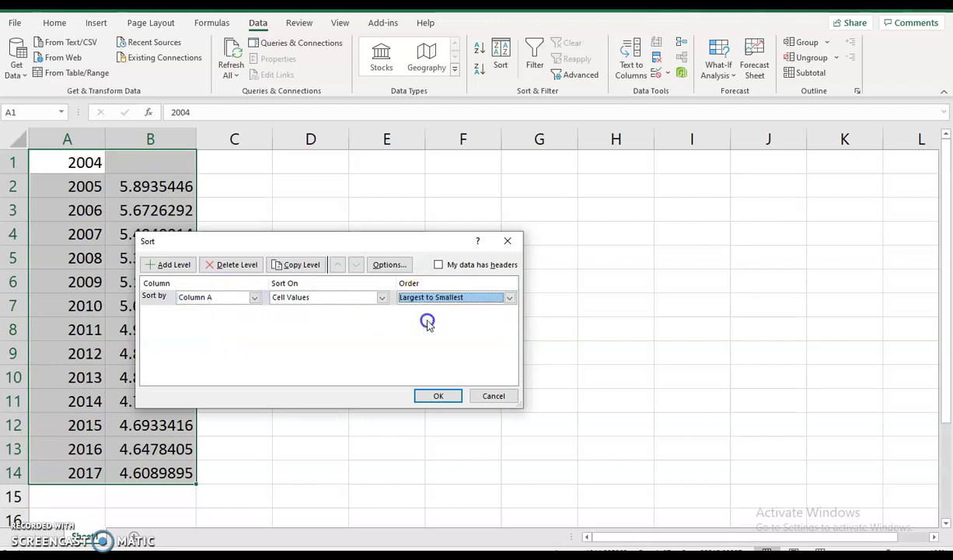
{"action": "left_click", "coordinate": [454, 397]}
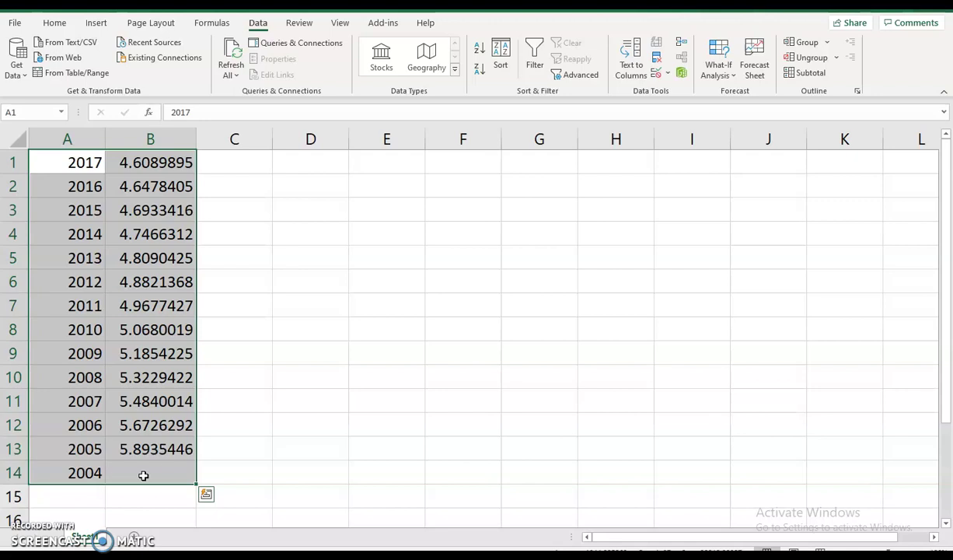
Check the empty 2004 value cell B14 at the end of the reversed series.
{"action": "left_click", "coordinate": [143, 475]}
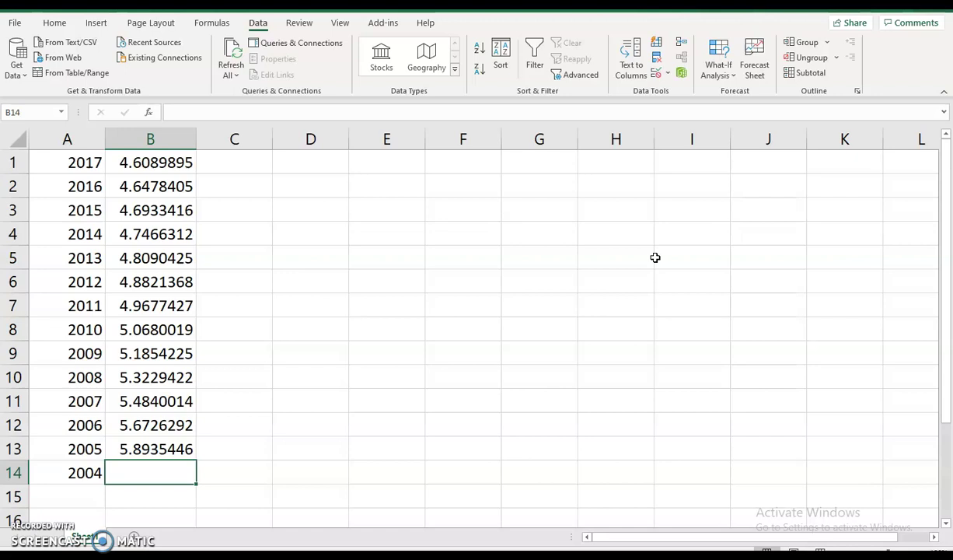
{"action": "left_click", "coordinate": [430, 305]}
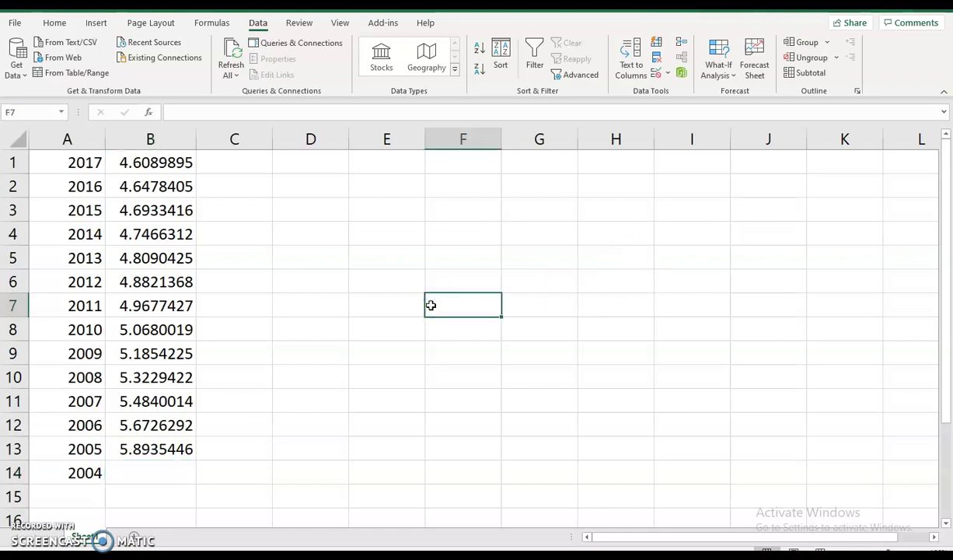
{"action": "left_click", "coordinate": [491, 464]}
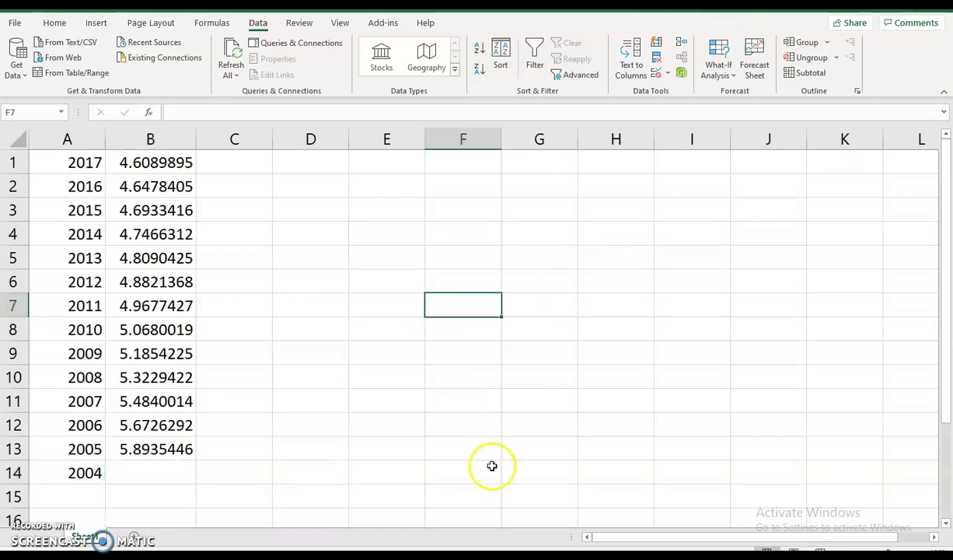